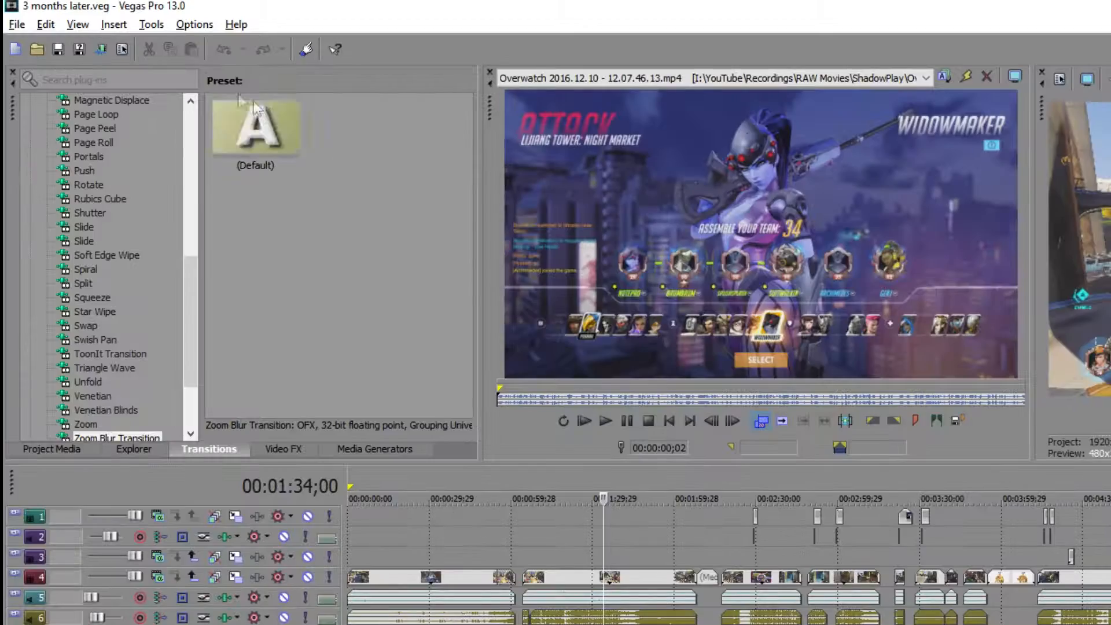
# In the video preferences, set GPU acceleration of video processing to the NVIDIA GeForce GTX 970 and apply the change.
pyautogui.click(194, 25)
pyautogui.click(243, 582)
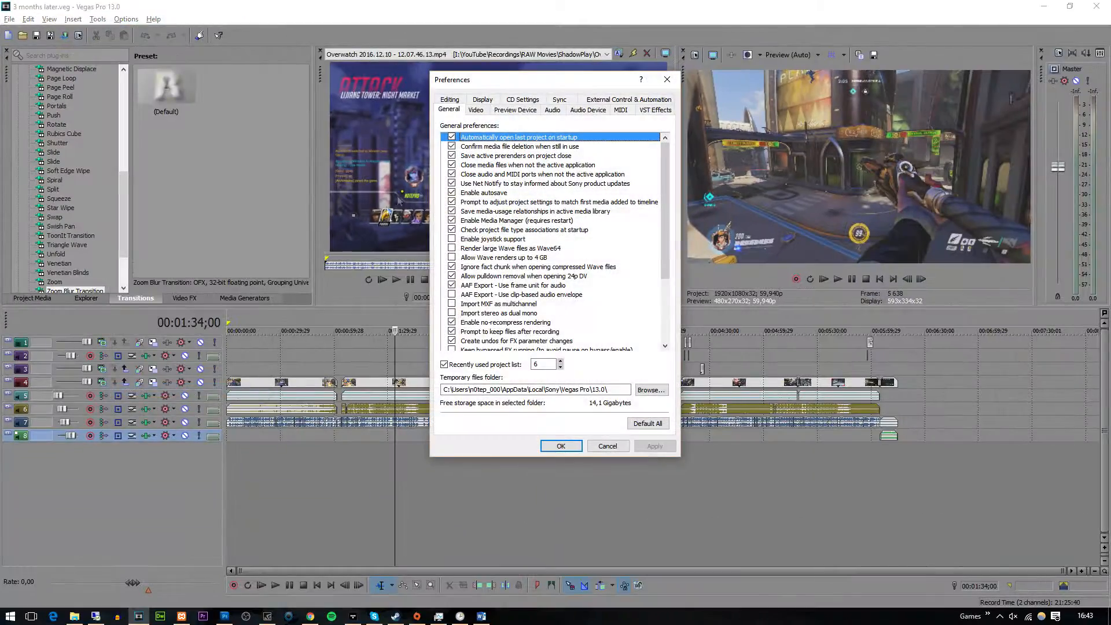
pyautogui.click(476, 110)
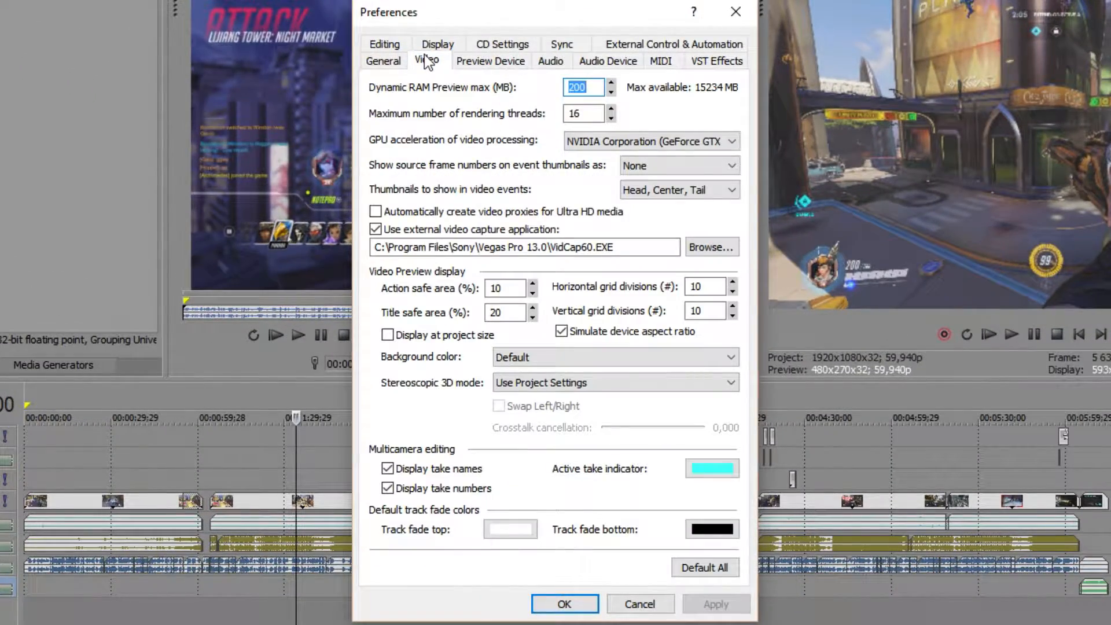
pyautogui.click(623, 144)
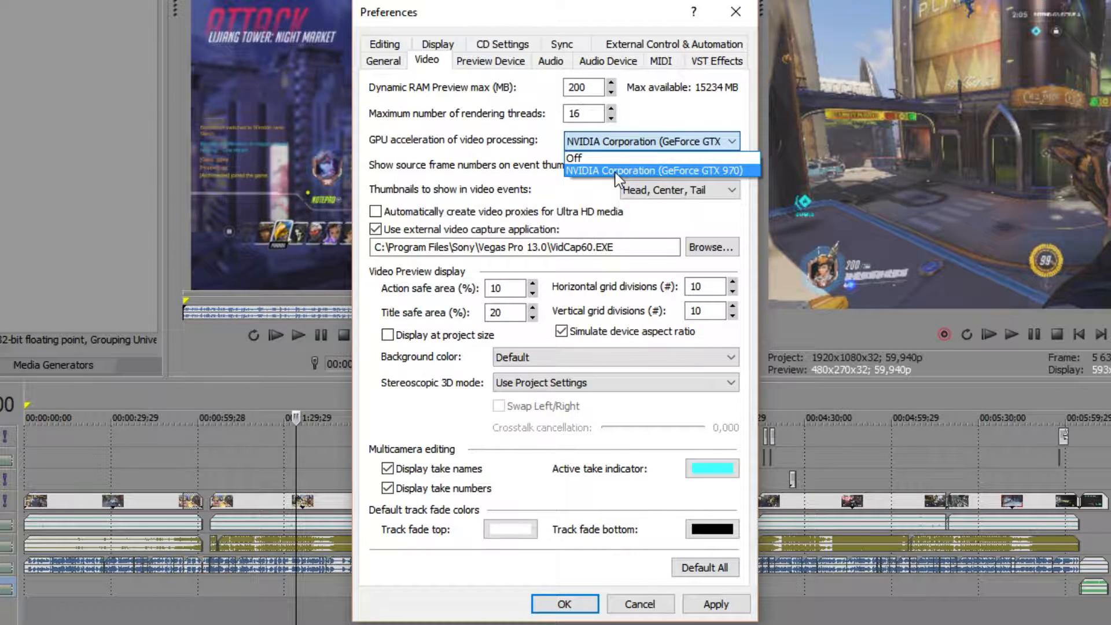
pyautogui.click(616, 172)
pyautogui.click(715, 604)
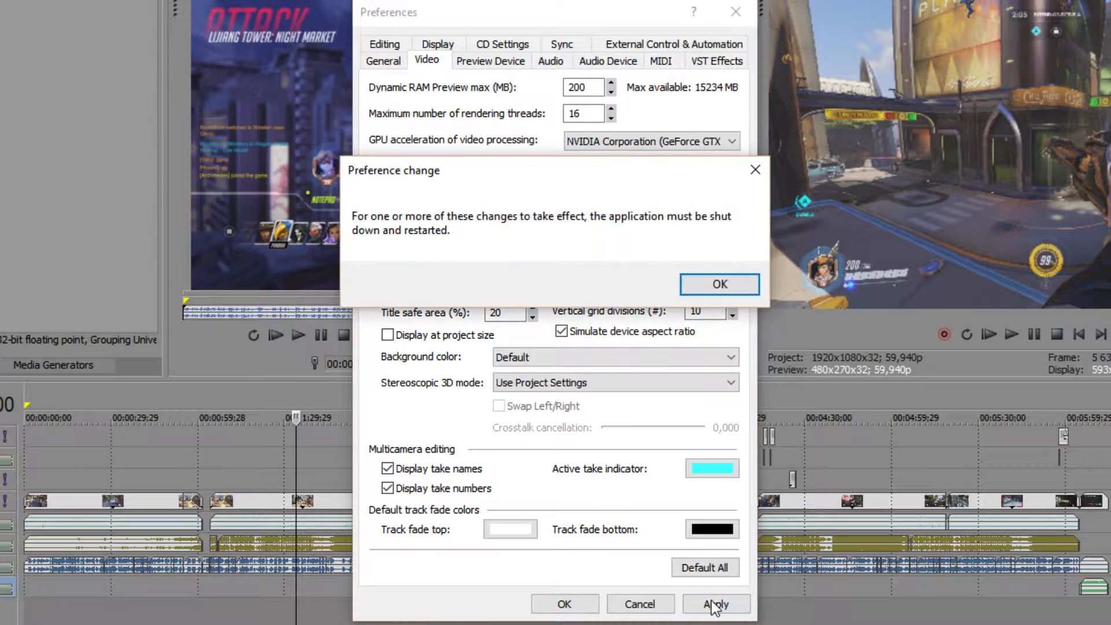
pyautogui.click(745, 289)
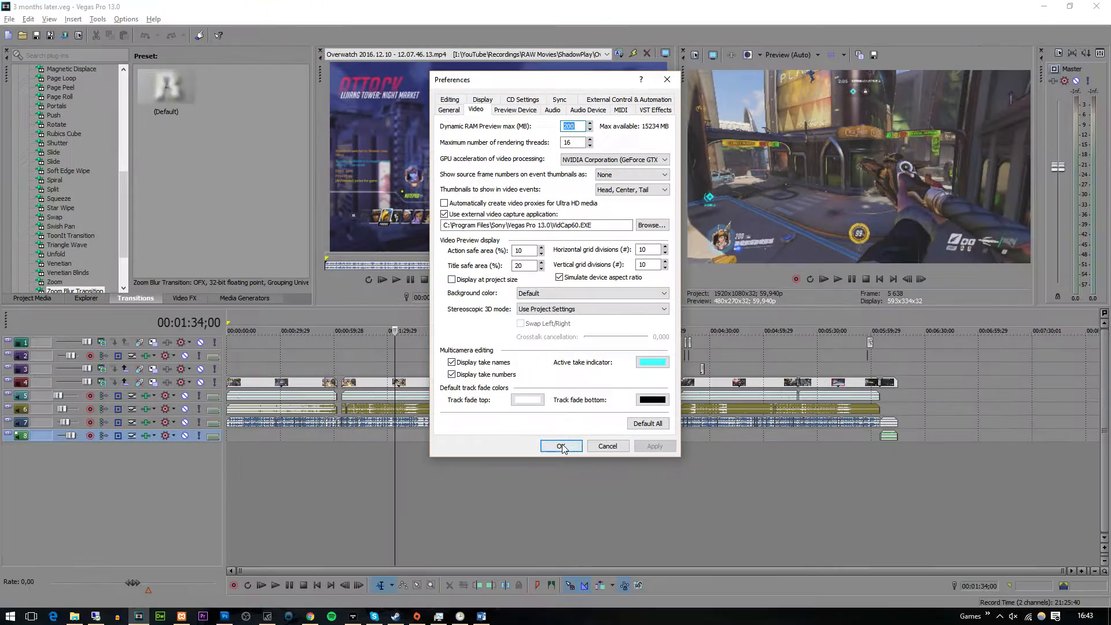
pyautogui.click(561, 446)
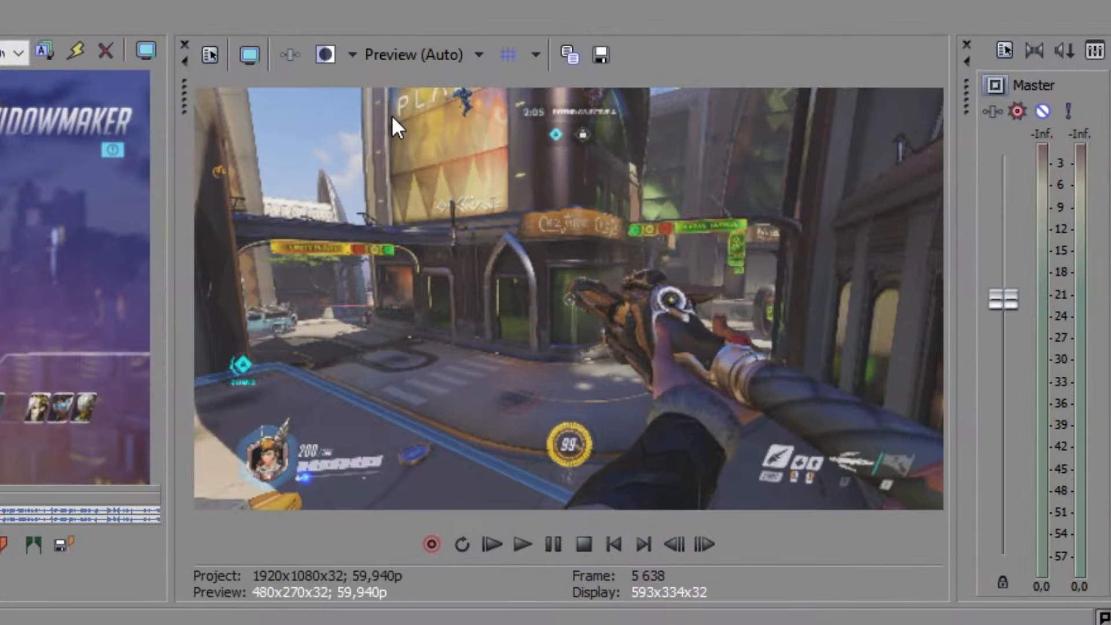
# Set the video preview quality to Best (Auto) and play the timeline from two different points.
pyautogui.click(413, 56)
pyautogui.moveTo(461, 91)
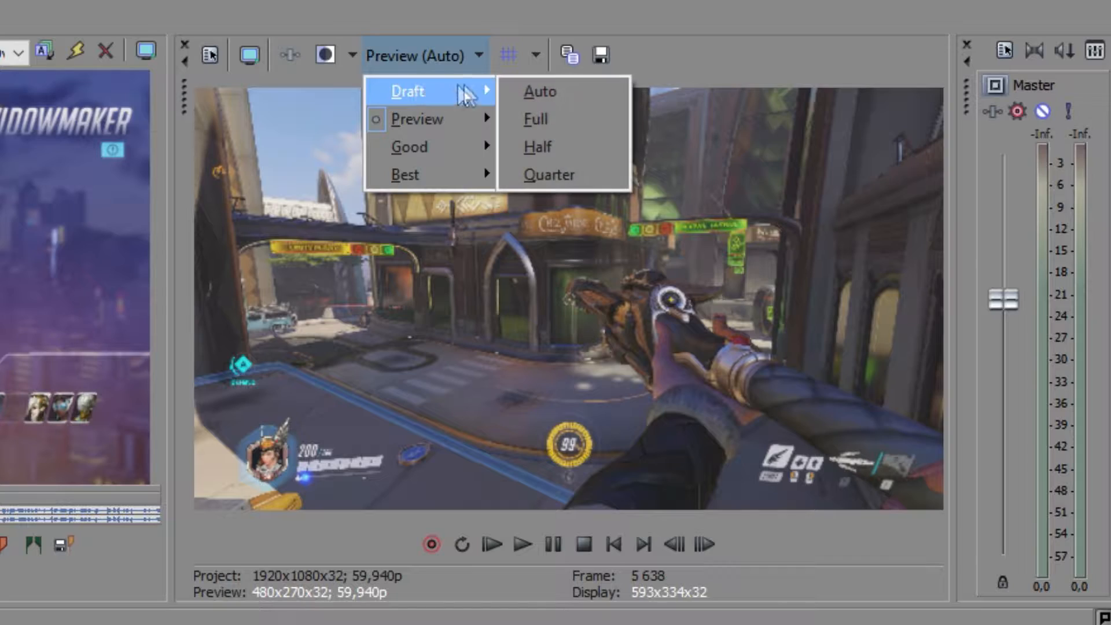
pyautogui.moveTo(437, 176)
pyautogui.click(509, 174)
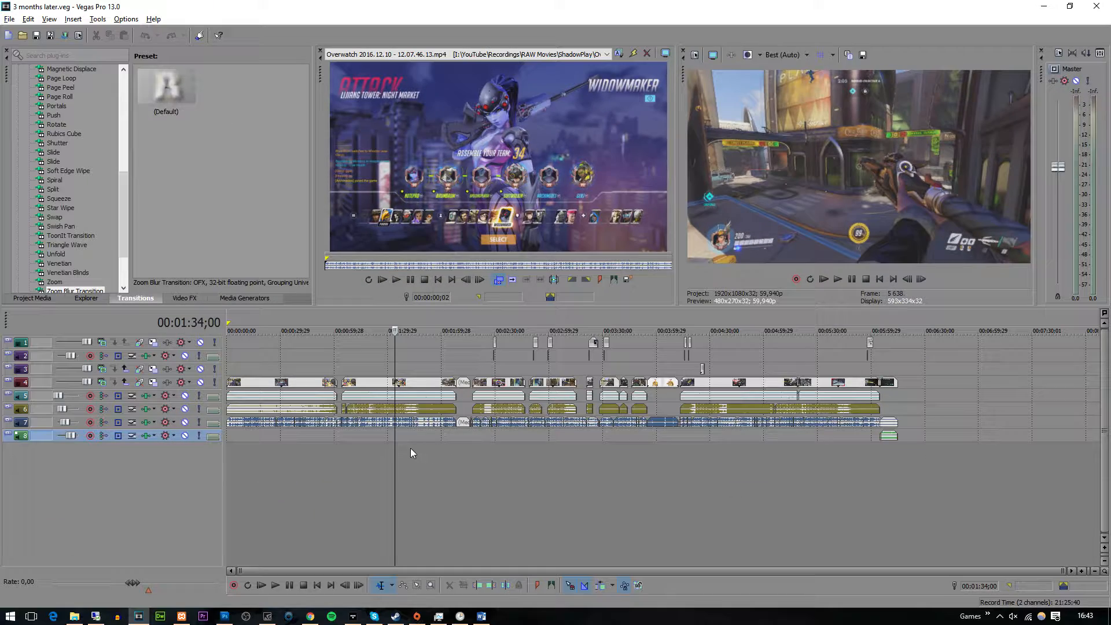
pyautogui.press('space')
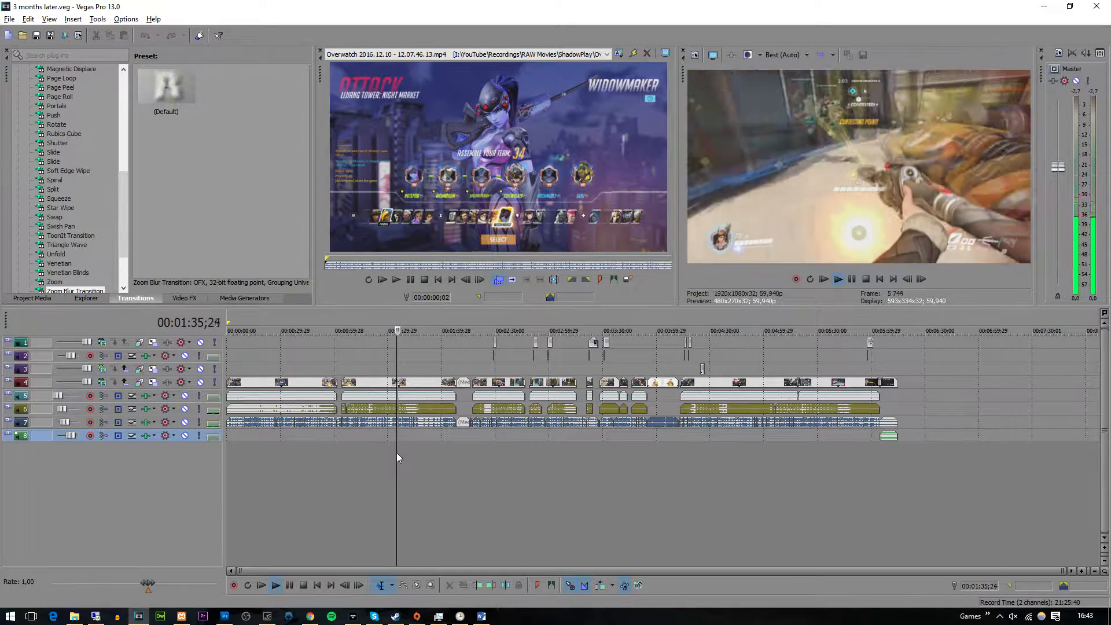
pyautogui.click(418, 450)
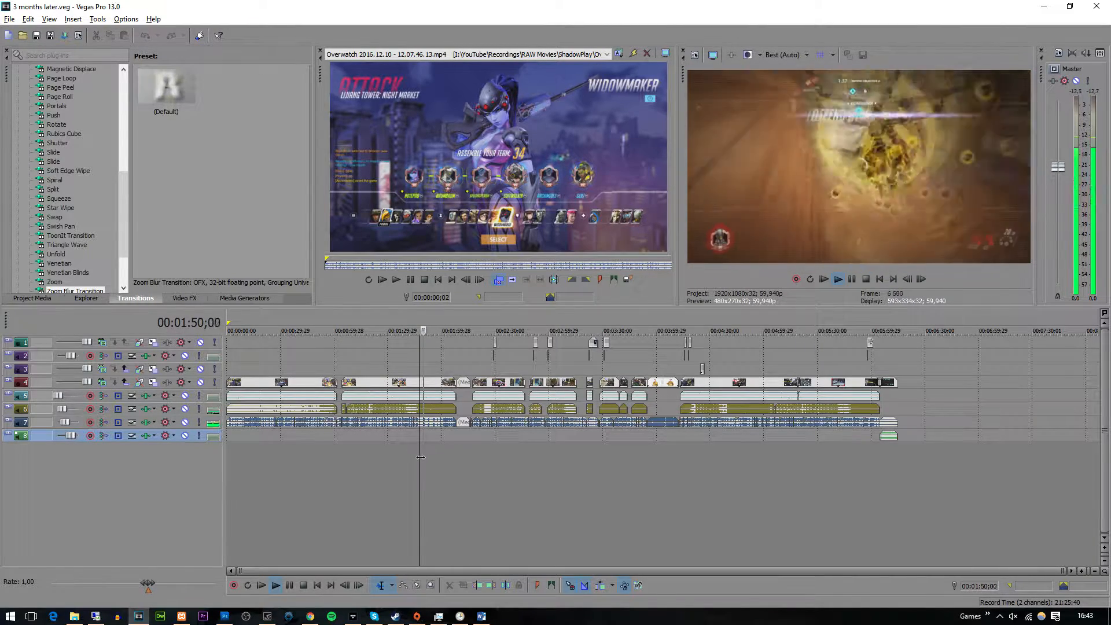
# Compare preview quality during playback by switching to Best (Full) and finally to Good (Auto).
pyautogui.click(786, 55)
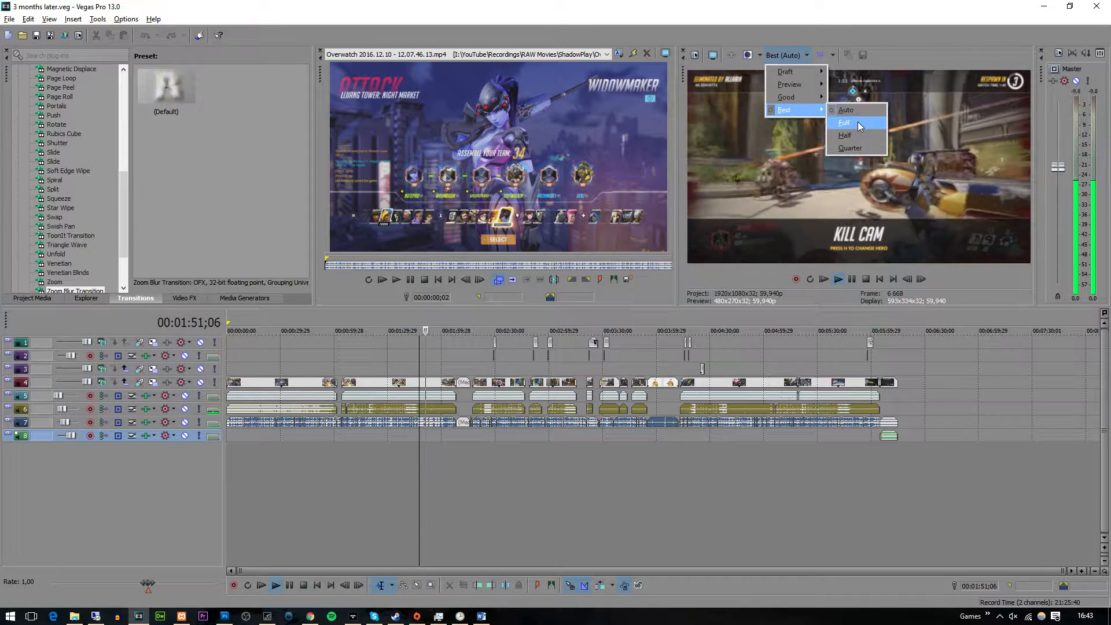
pyautogui.click(859, 126)
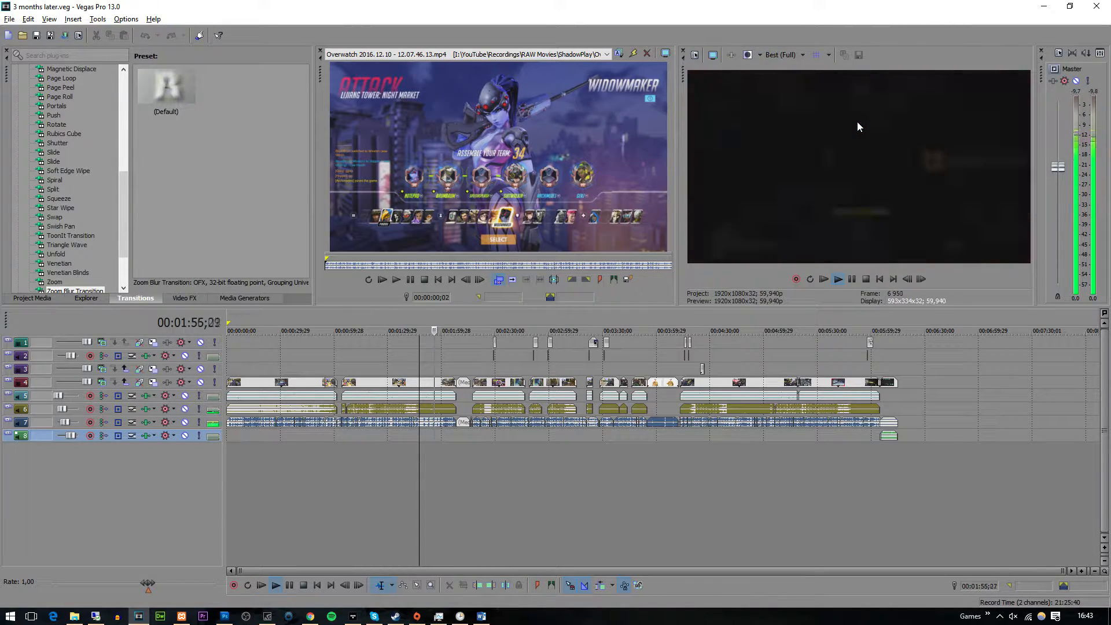
pyautogui.click(779, 56)
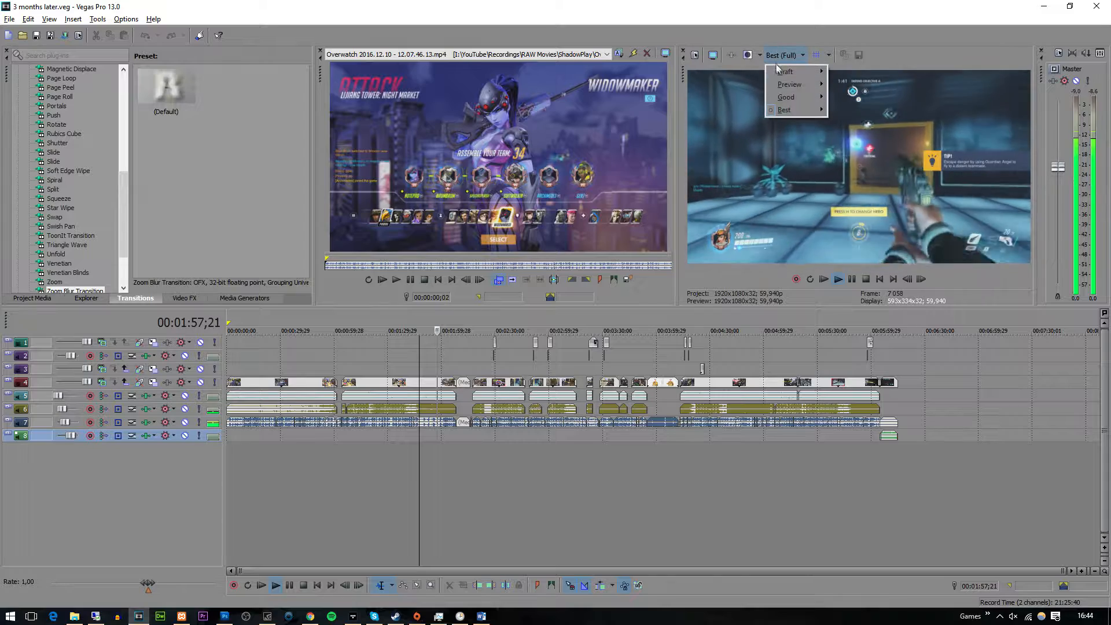
pyautogui.moveTo(797, 106)
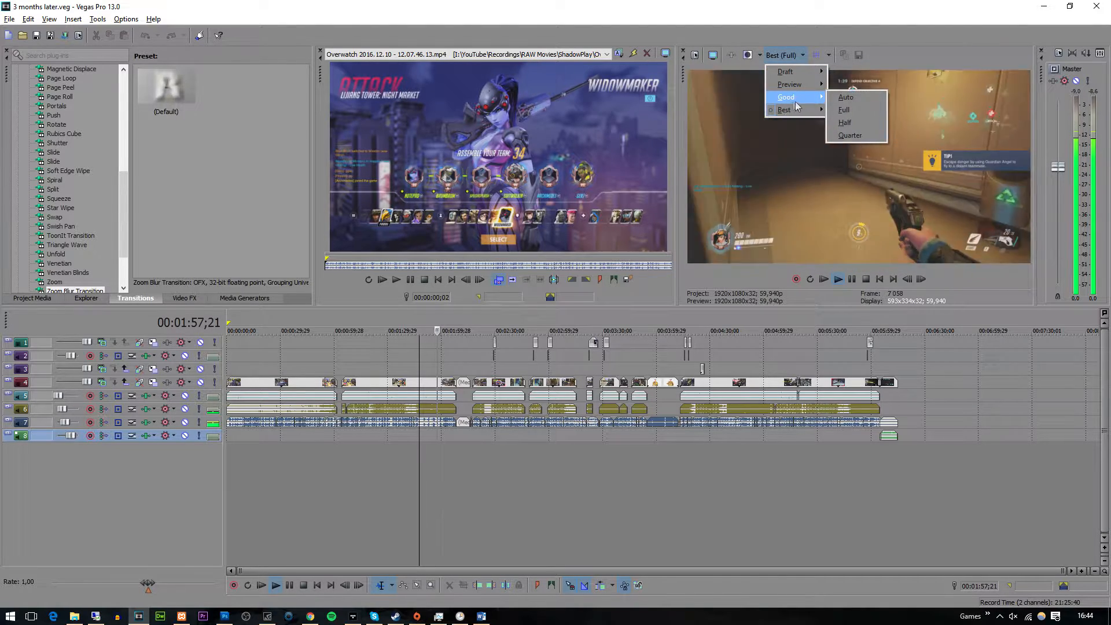
pyautogui.click(834, 102)
# Lower the preview quality during playback to Preview (Auto), followed by Draft (Auto).
pyautogui.click(803, 57)
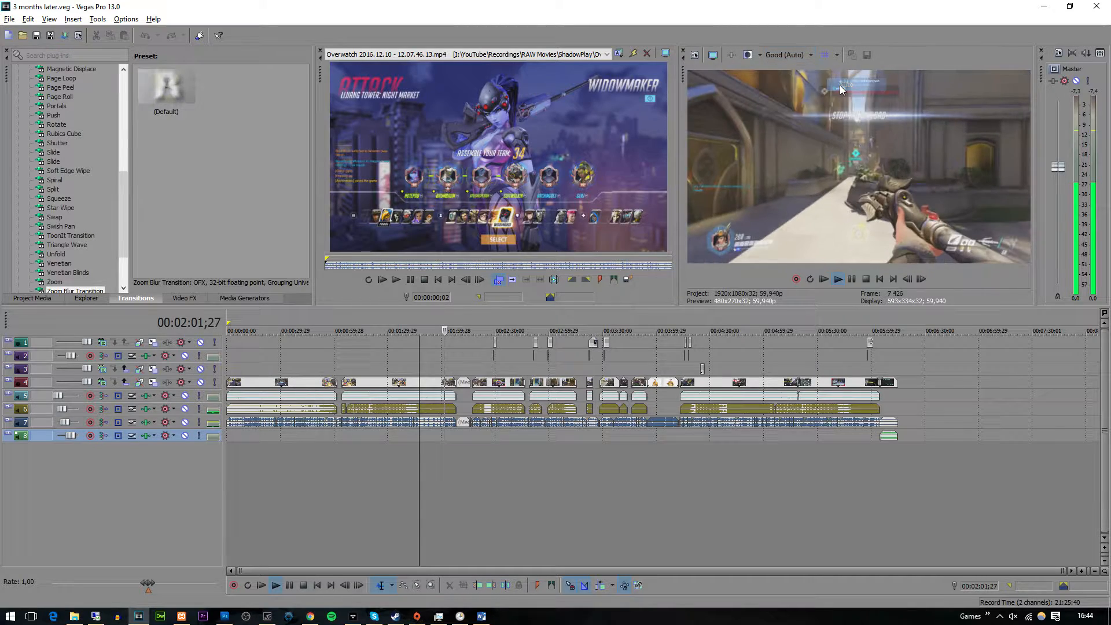
pyautogui.click(805, 55)
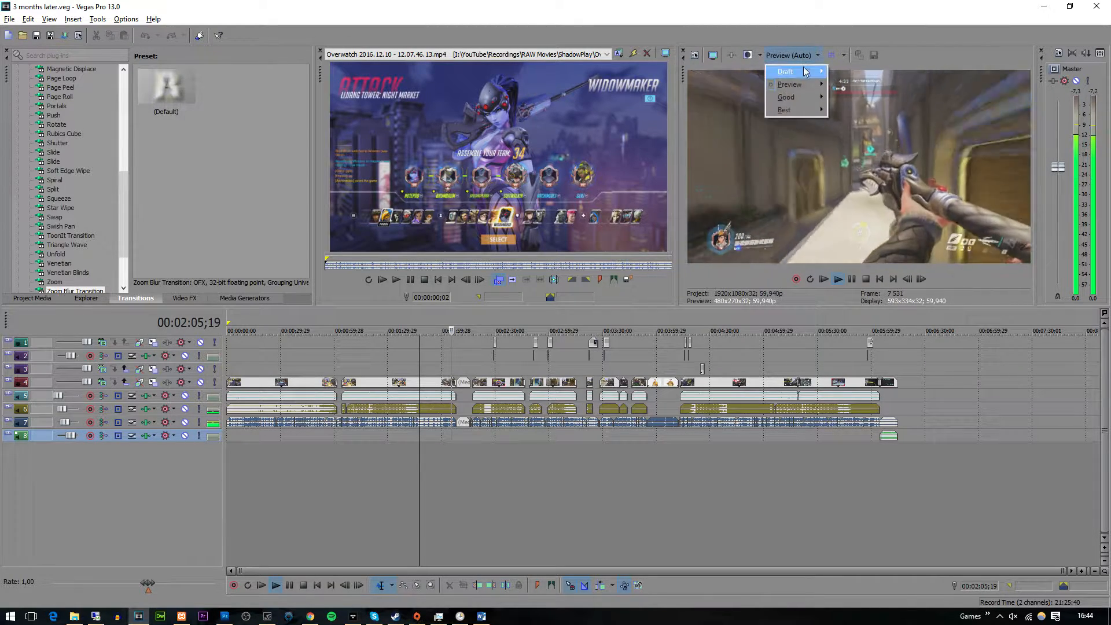
pyautogui.click(842, 73)
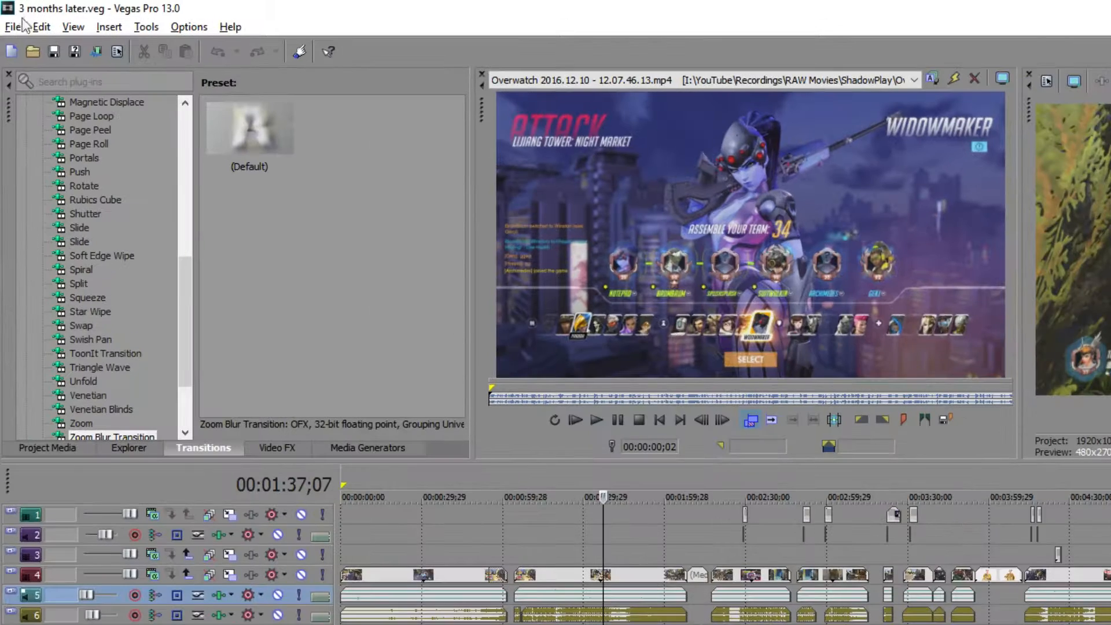
# Start rendering the project to a new file and select the MainConcept AVC/AAC template Internet HD 1080p.
pyautogui.click(9, 19)
pyautogui.click(46, 161)
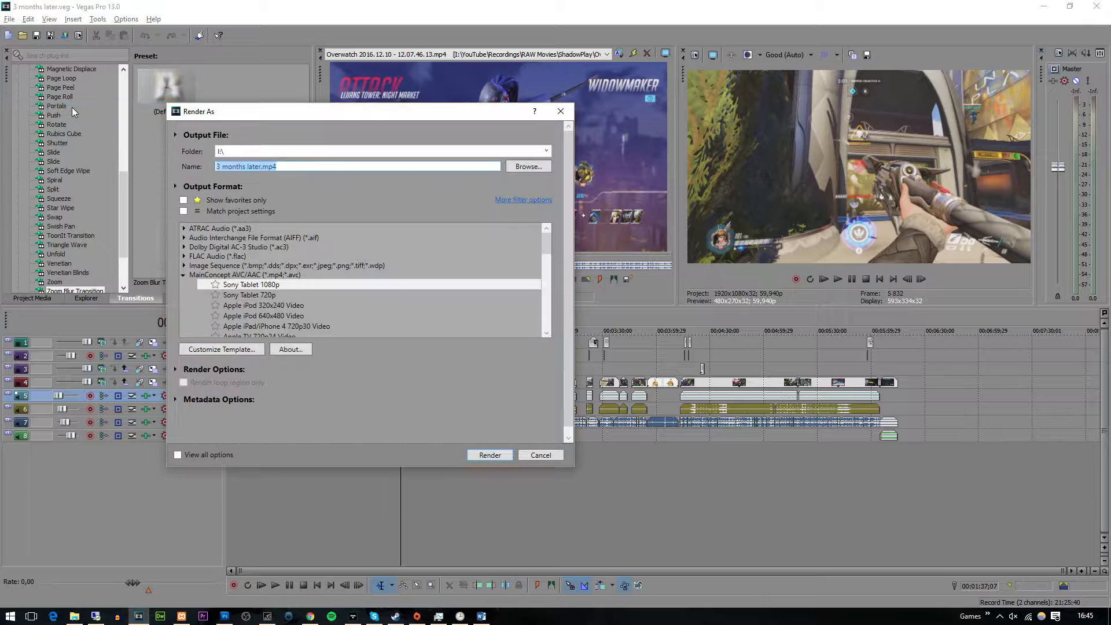
pyautogui.click(183, 276)
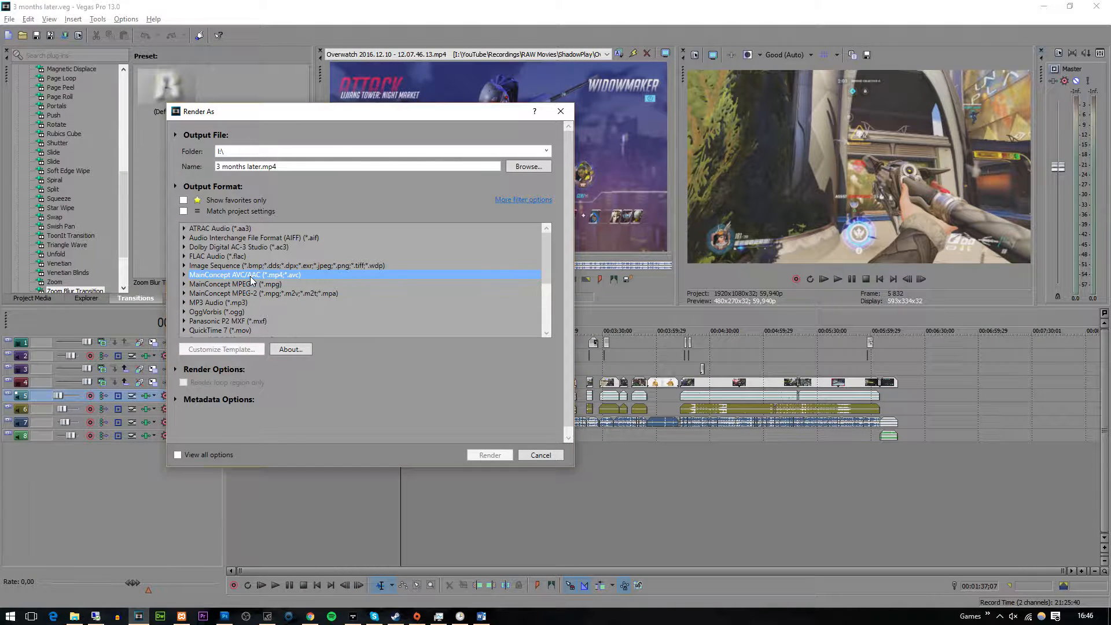
pyautogui.doubleClick(252, 276)
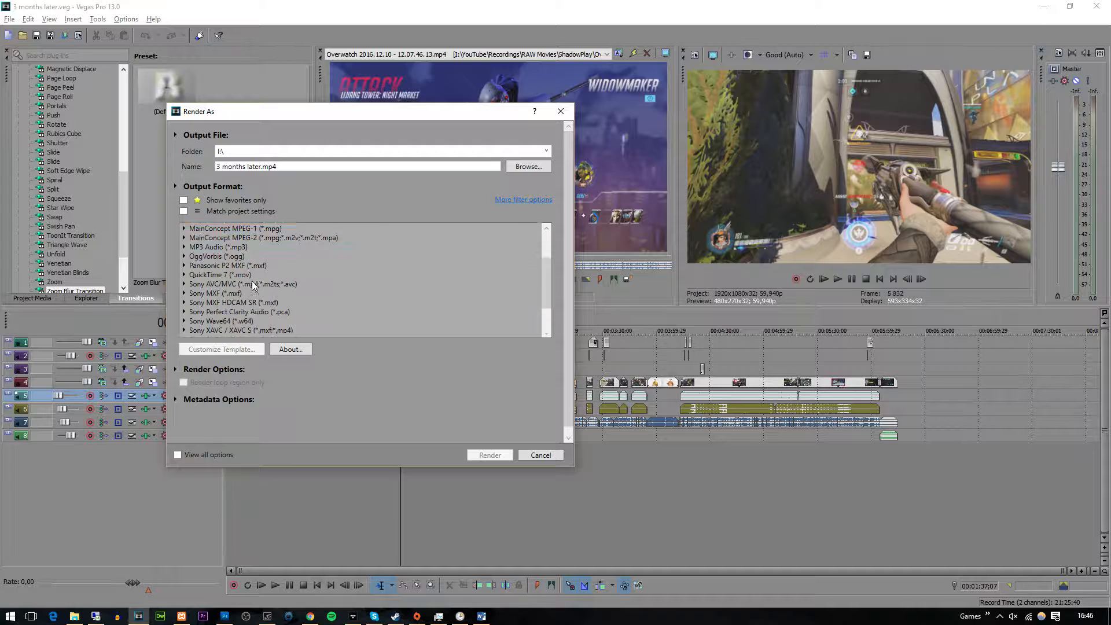
pyautogui.doubleClick(251, 277)
pyautogui.click(184, 275)
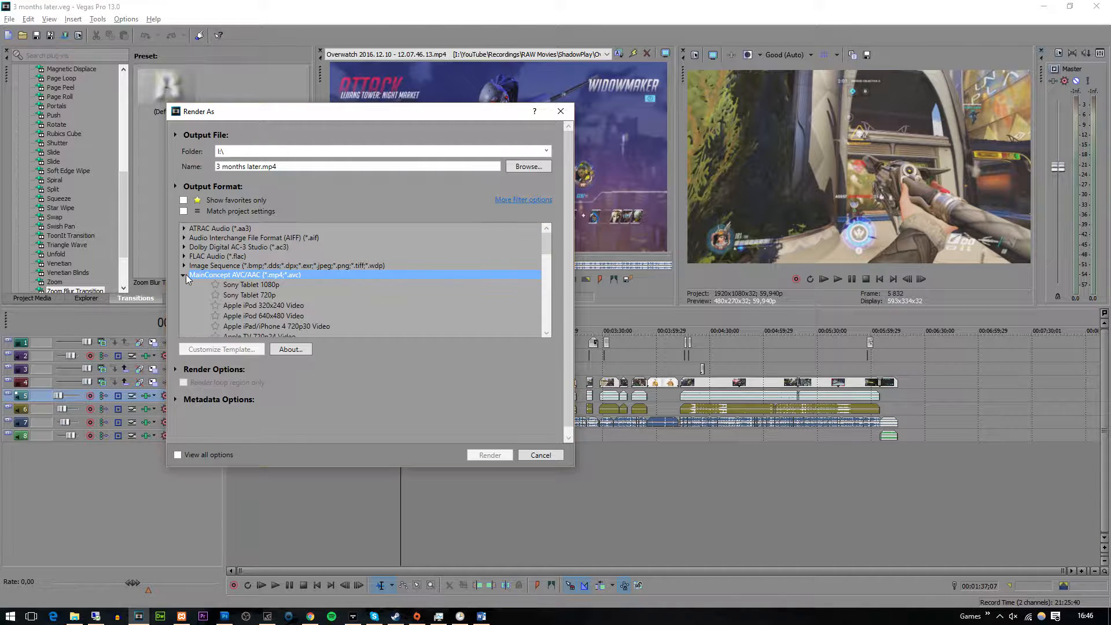
pyautogui.scroll(-2, 297, 300)
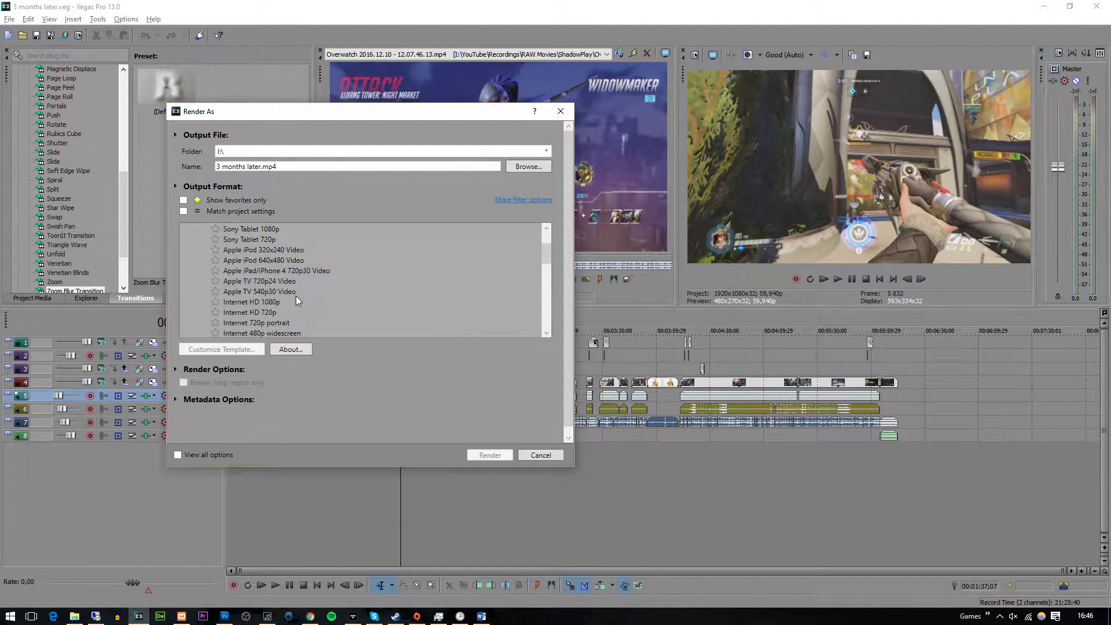
pyautogui.click(267, 303)
# Customize the selected render template, naming it YouTube HD 1080p with the HD 1080 (1920x1080) frame size.
pyautogui.click(239, 349)
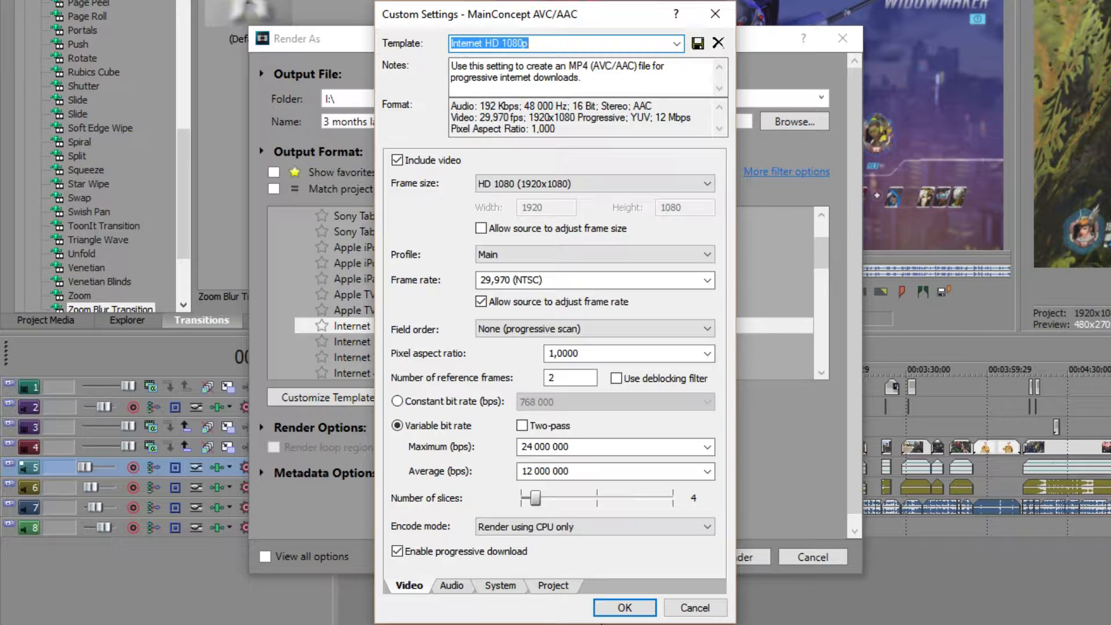
pyautogui.write('YouTube HD 1080p')
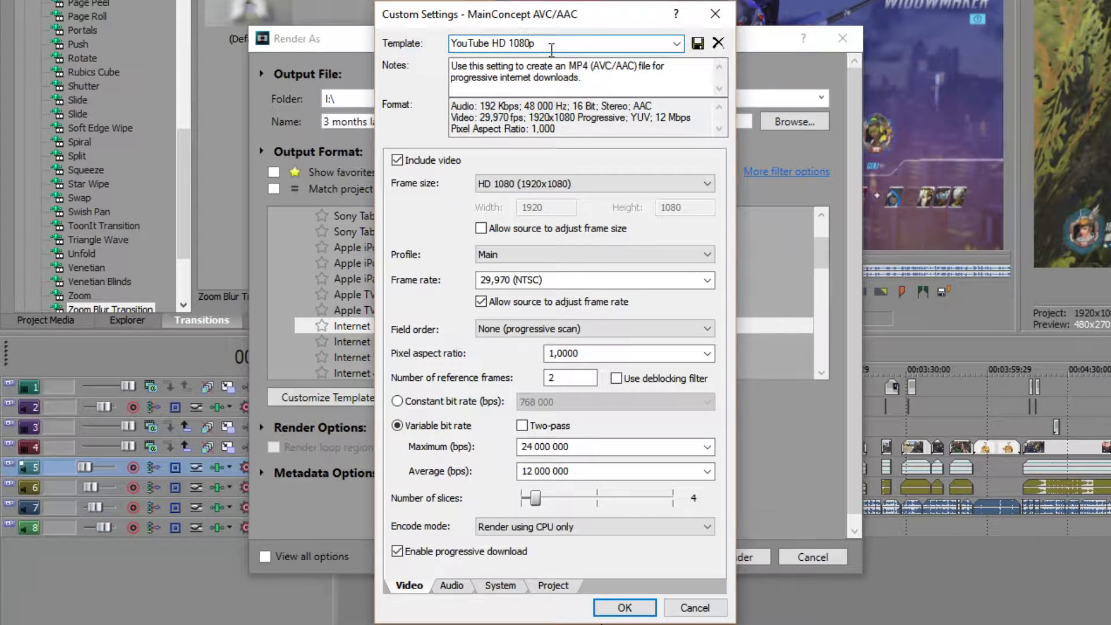
pyautogui.click(594, 184)
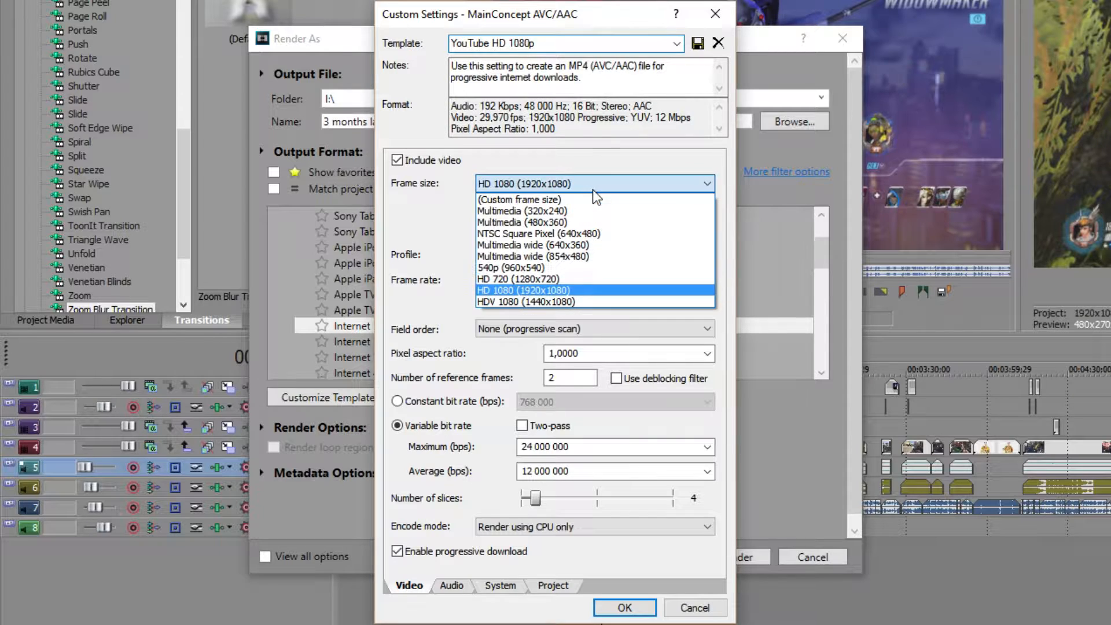
pyautogui.click(568, 290)
# Set the template's profile to High, frame rate to 60,00 and field order to None (progressive scan).
pyautogui.click(595, 255)
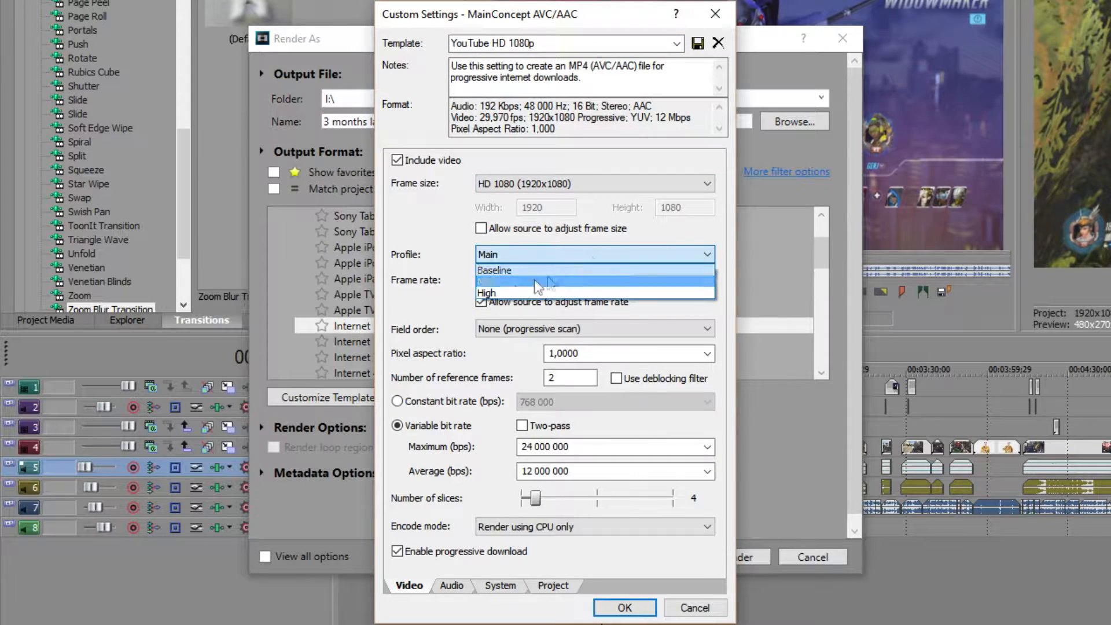
pyautogui.click(615, 300)
pyautogui.write('60,00')
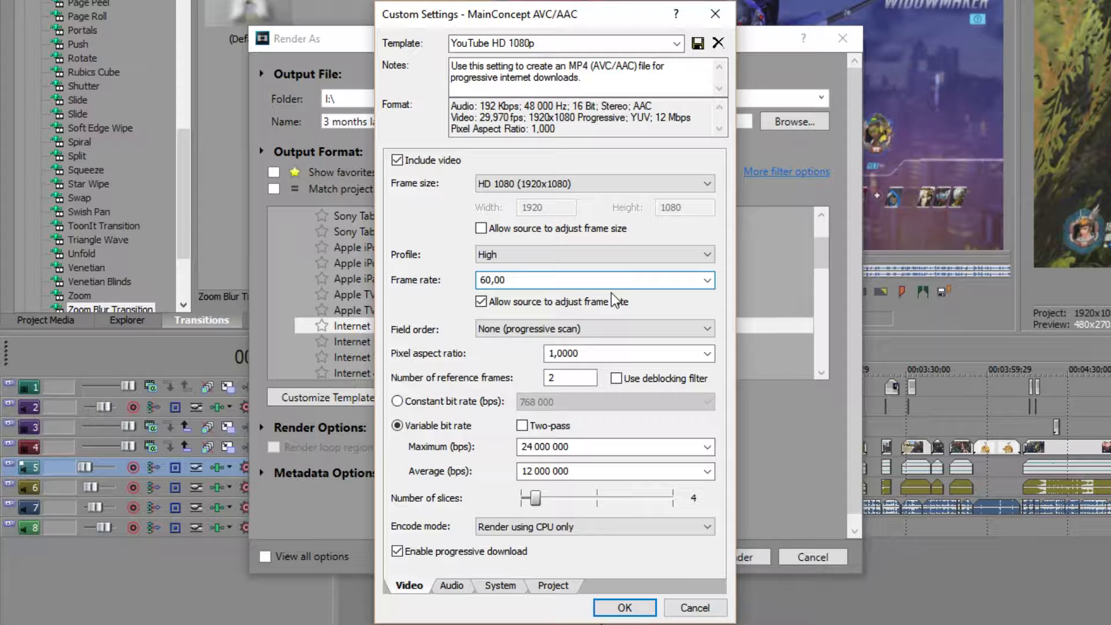
pyautogui.click(611, 329)
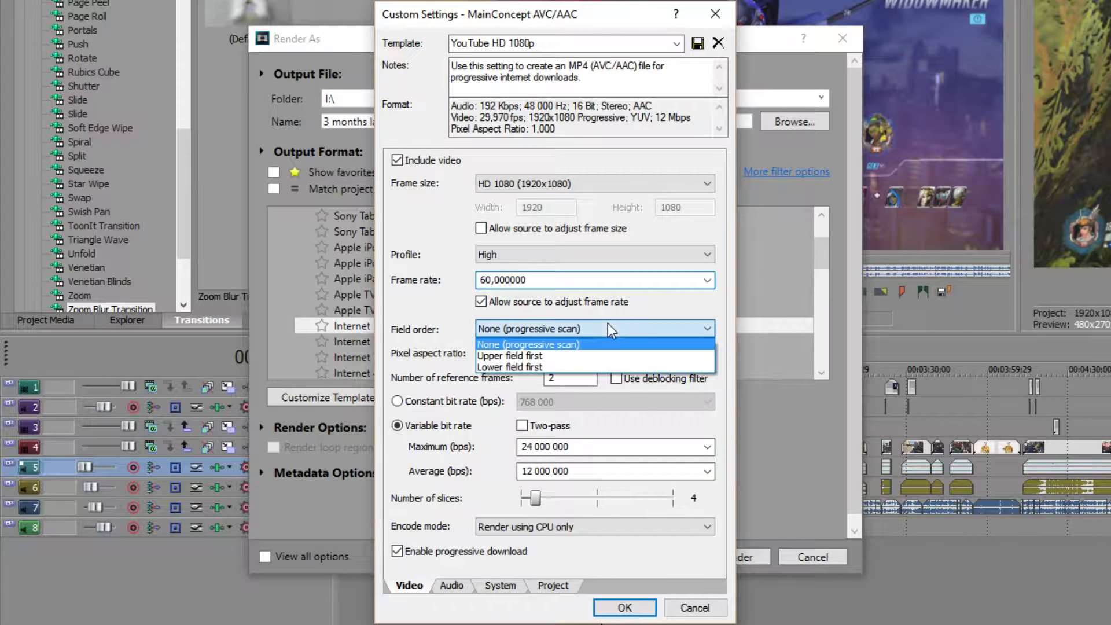
pyautogui.click(586, 346)
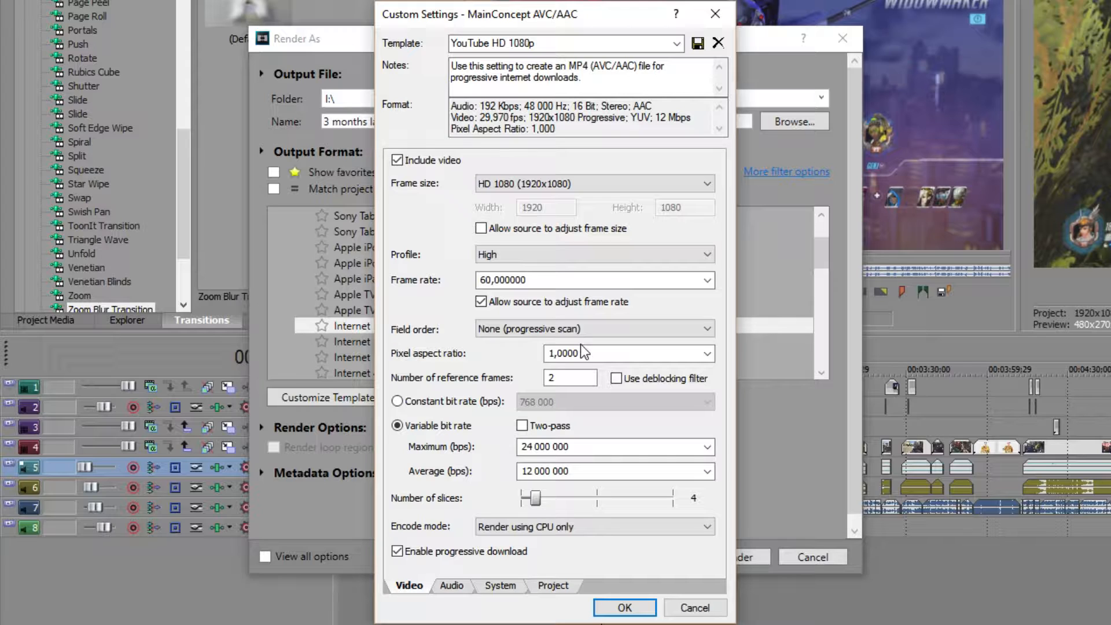
# Set the variable bit rate to a maximum of 45 000 000 bps and an average of 35 000 000 bps.
pyautogui.doubleClick(527, 446)
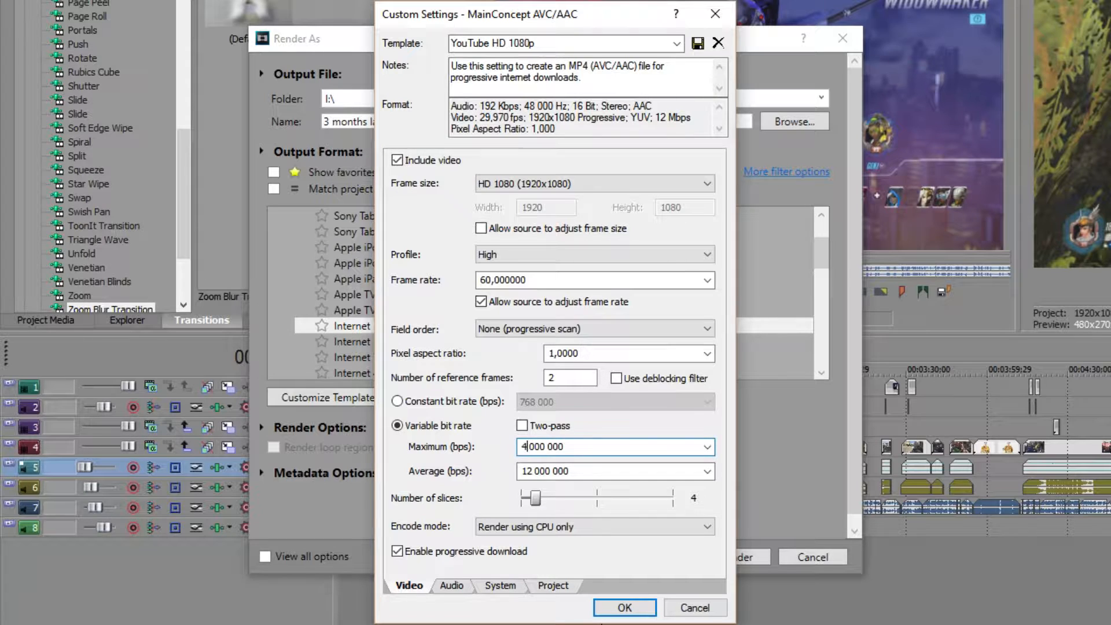
pyautogui.write('45')
pyautogui.click(533, 470)
pyautogui.doubleClick(534, 471)
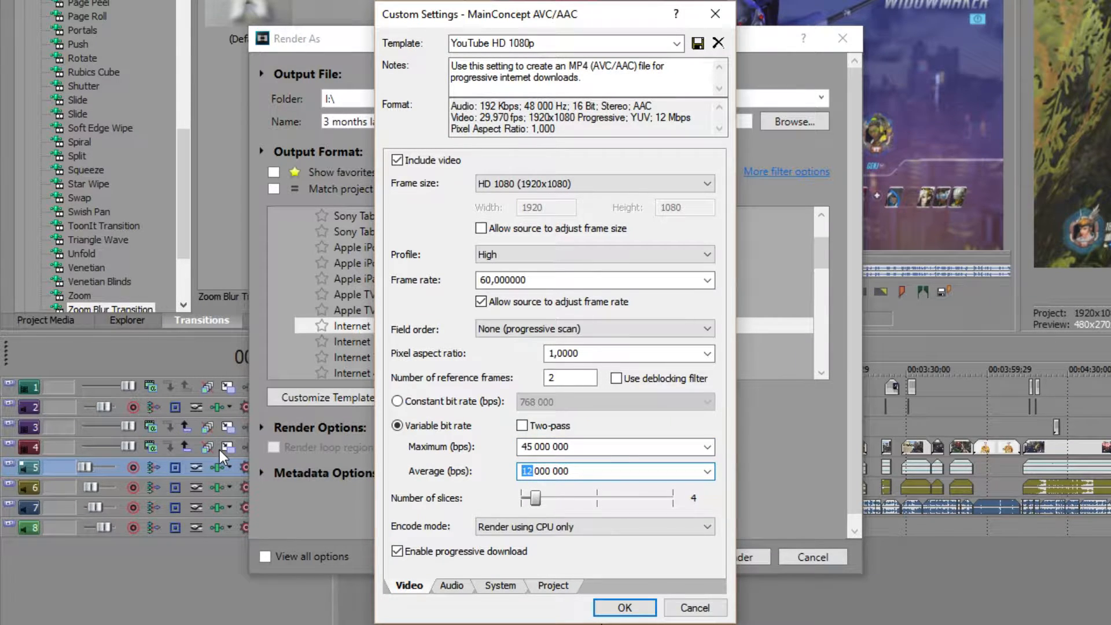
pyautogui.write('35')
# Set the encode mode to Render using CUDA if available, check the audio settings, and save the template.
pyautogui.click(539, 527)
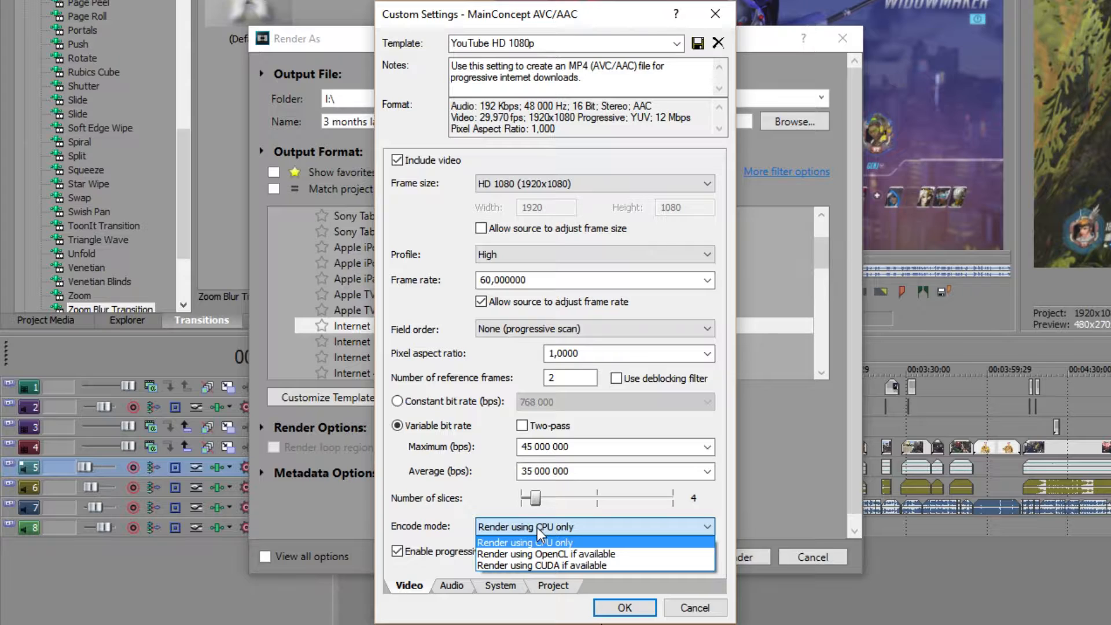
pyautogui.click(530, 565)
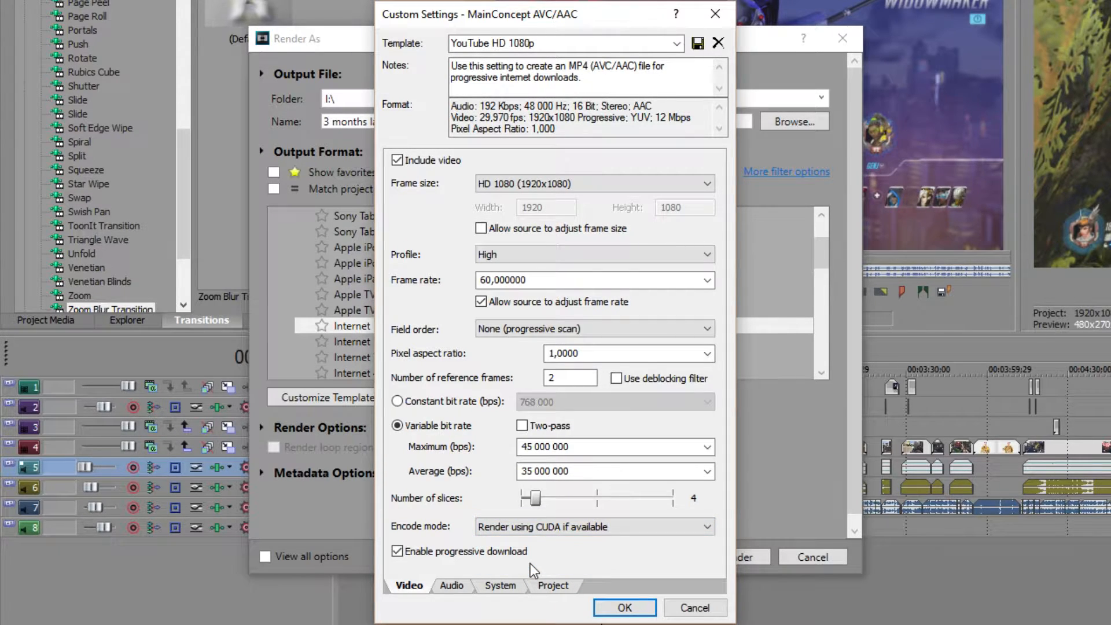
pyautogui.click(452, 585)
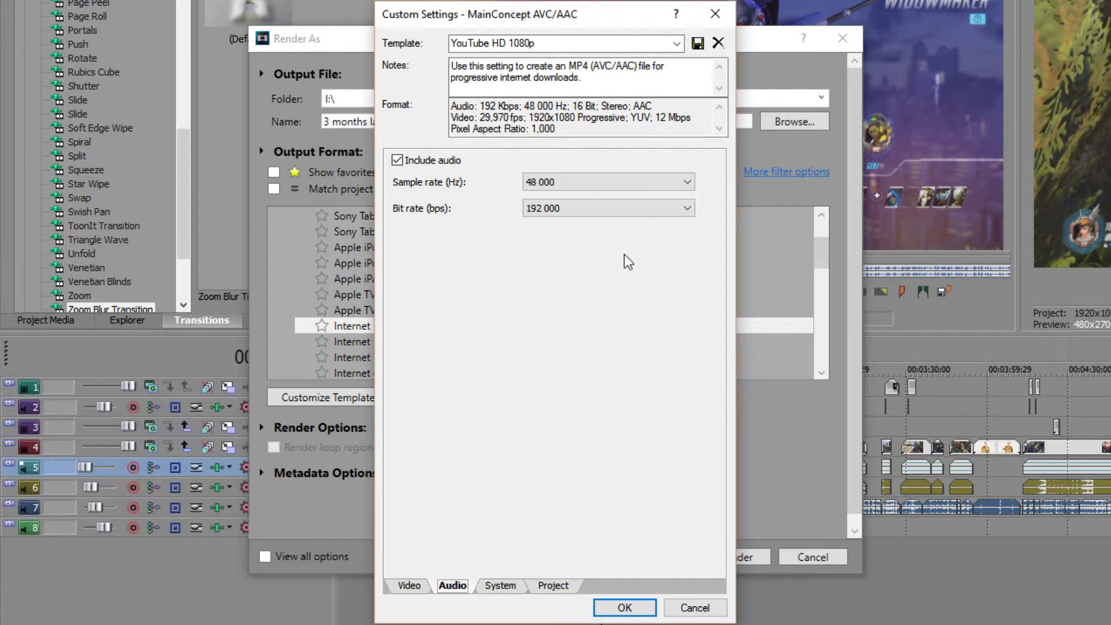
pyautogui.click(699, 43)
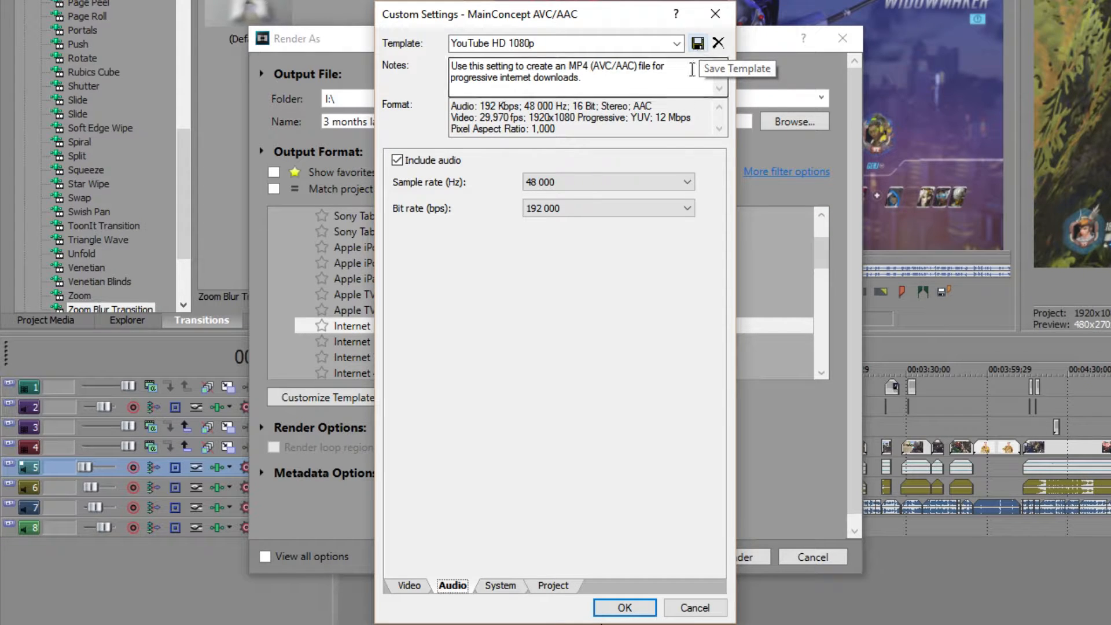
# Close the template settings, mark YouTube 1080p60 as a favorite, show only favorite templates, and render with it.
pyautogui.click(640, 606)
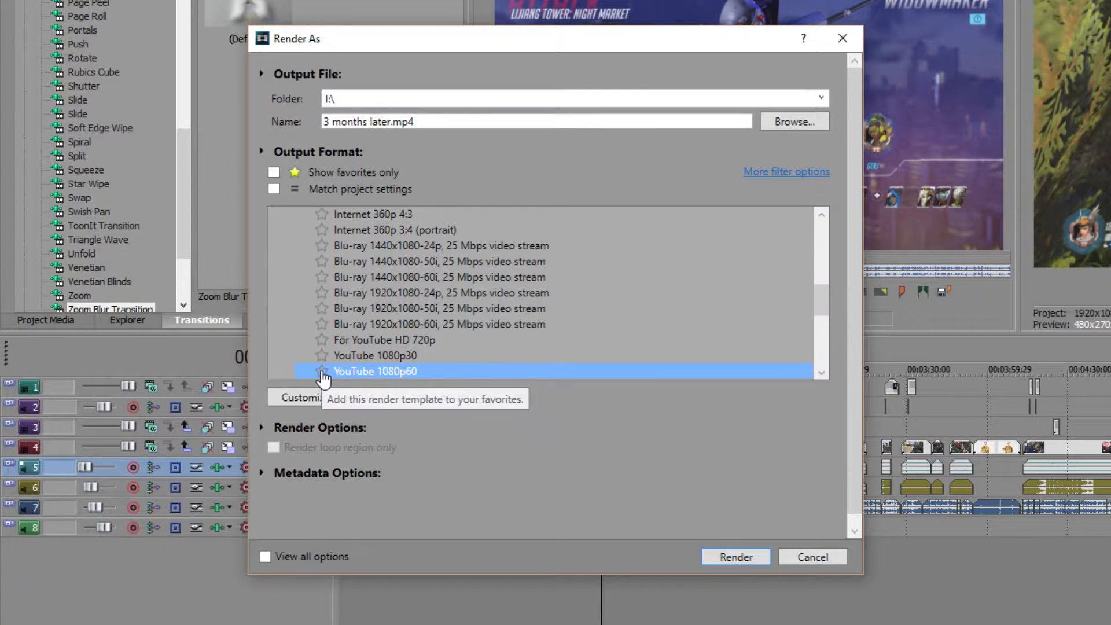
pyautogui.click(275, 172)
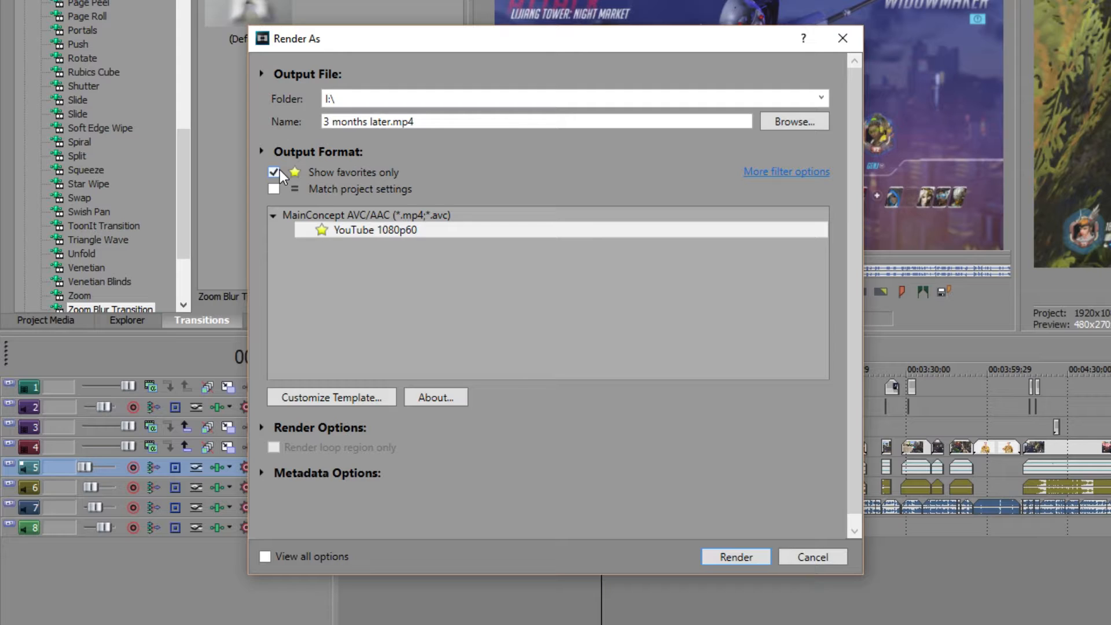
pyautogui.click(360, 234)
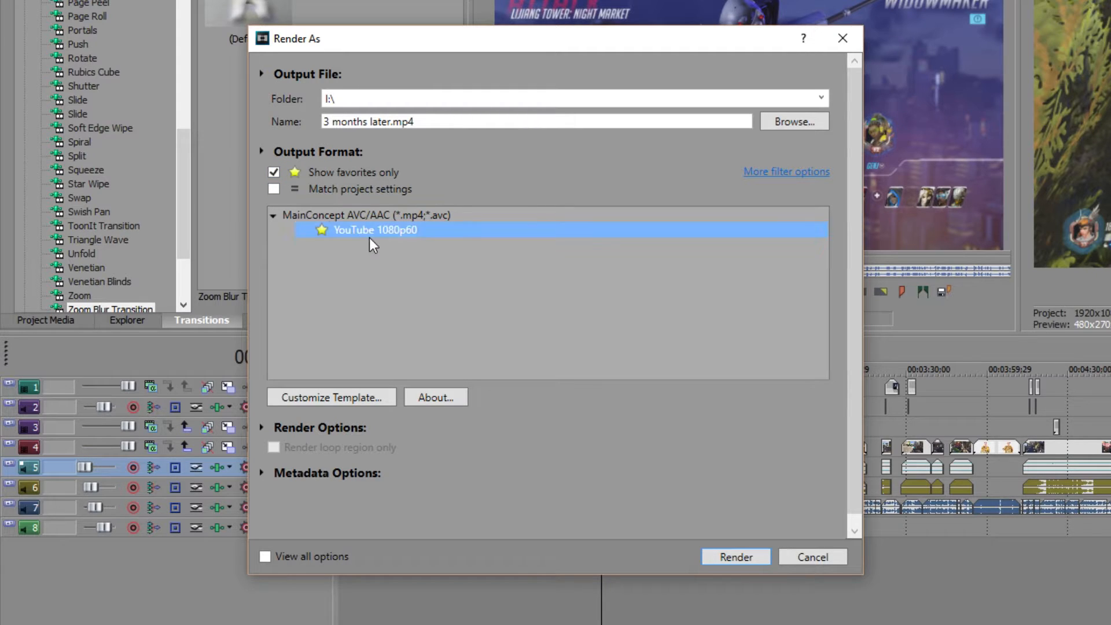
pyautogui.click(761, 563)
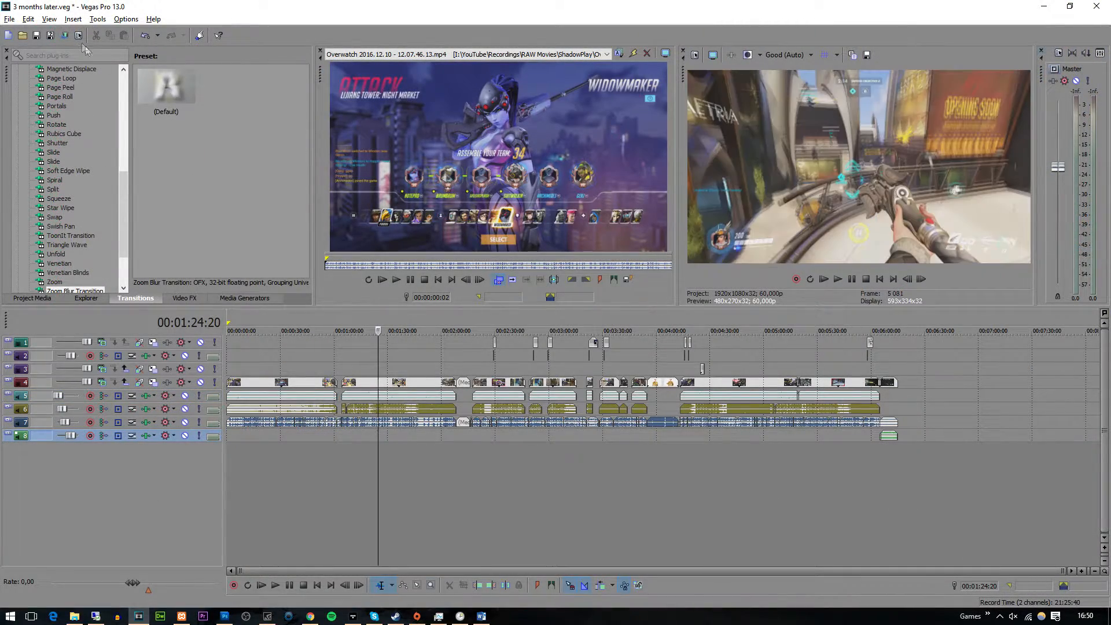
# Open the project's properties.
pyautogui.click(9, 18)
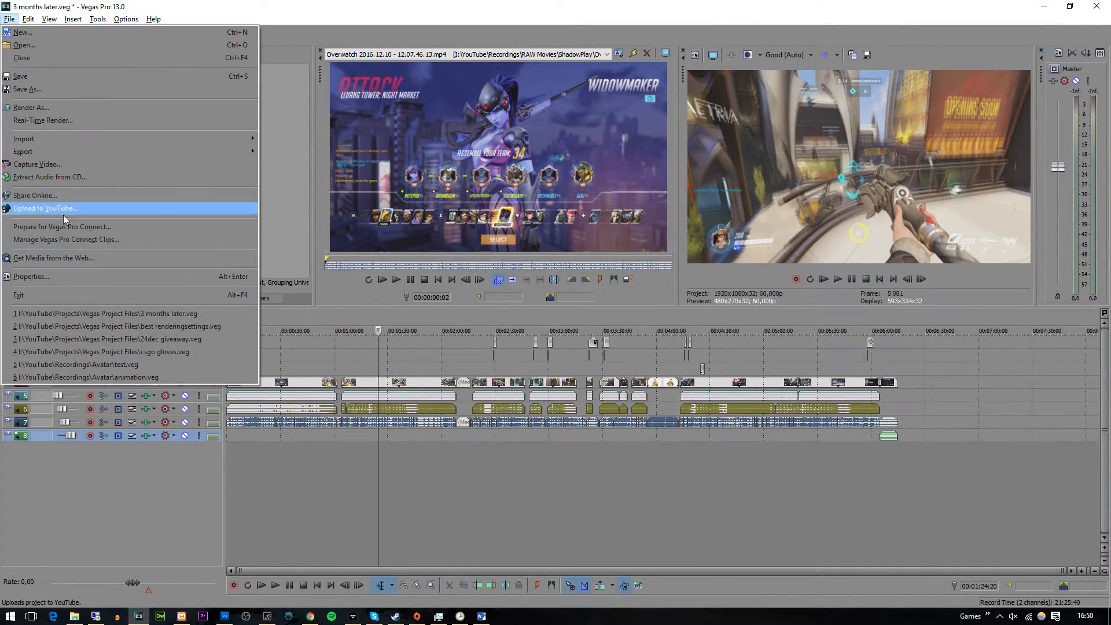
pyautogui.click(84, 280)
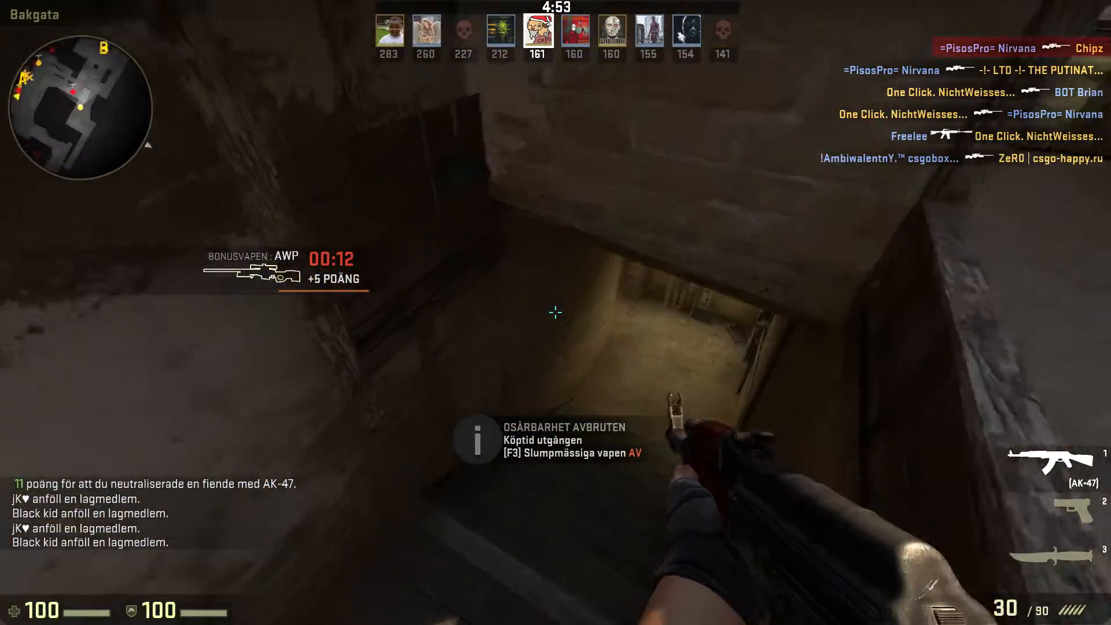
pyautogui.press('3')
pyautogui.press('1')
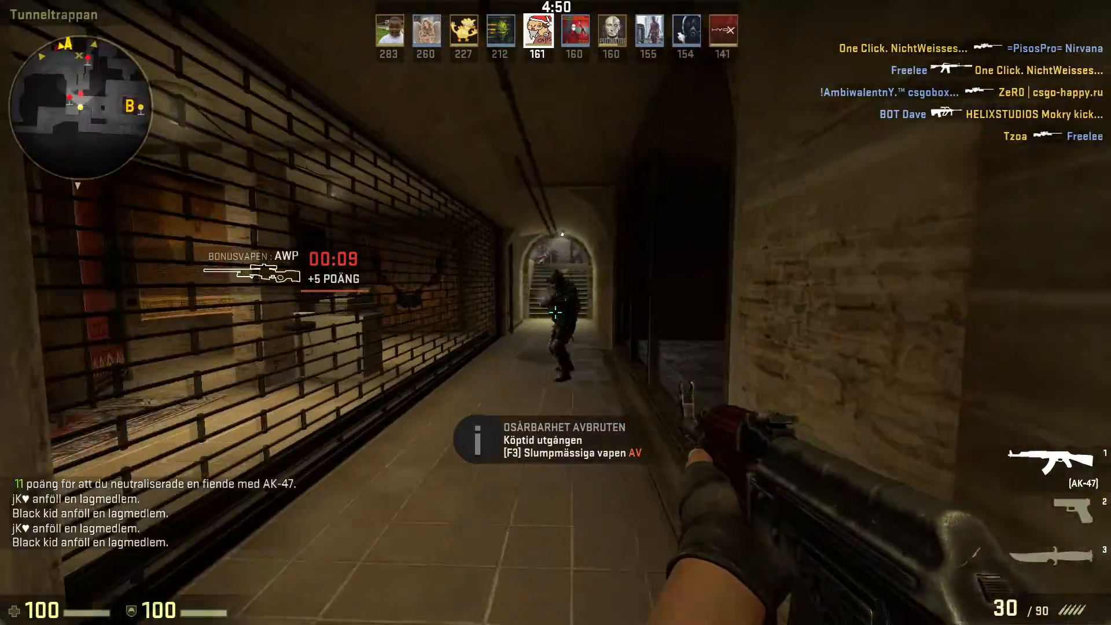
pyautogui.click(556, 313)
pyautogui.click(556, 312)
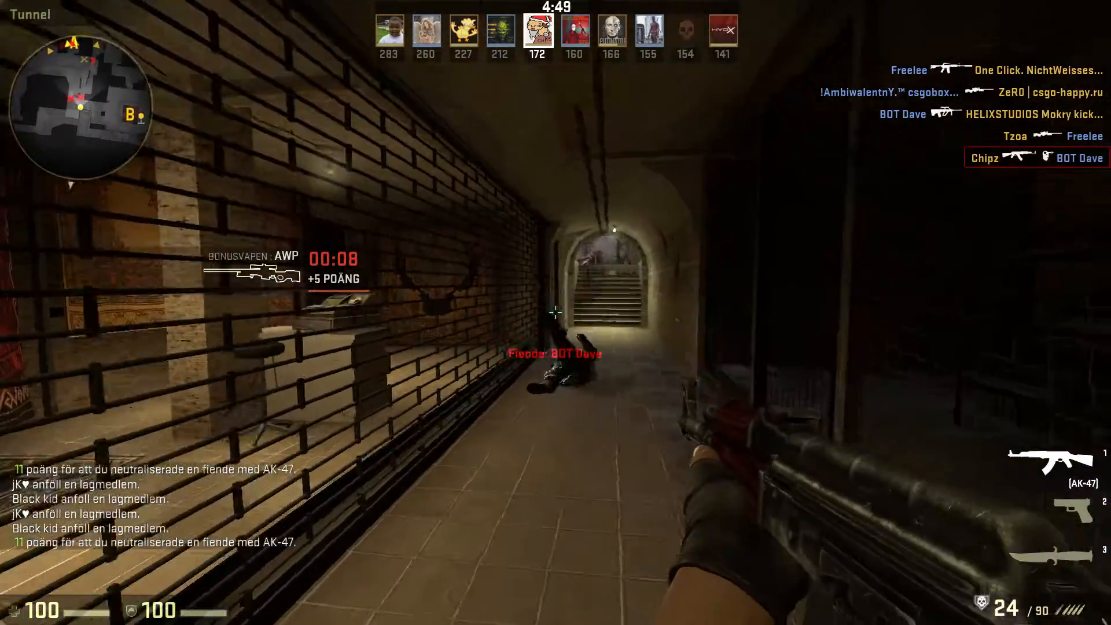
pyautogui.press('3')
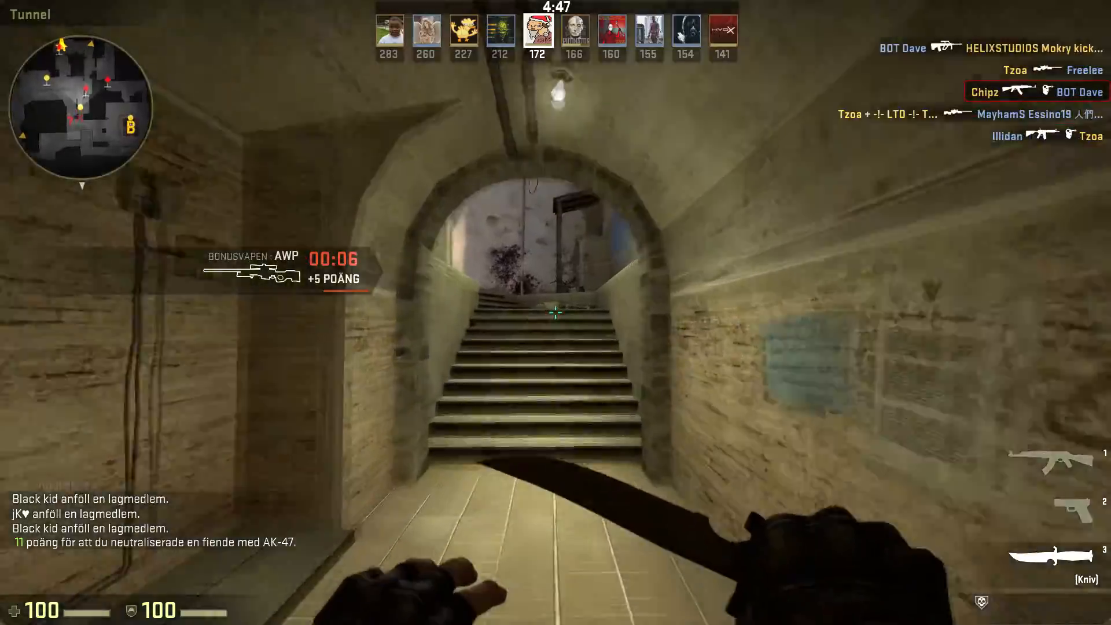
pyautogui.press('1')
pyautogui.press('w')
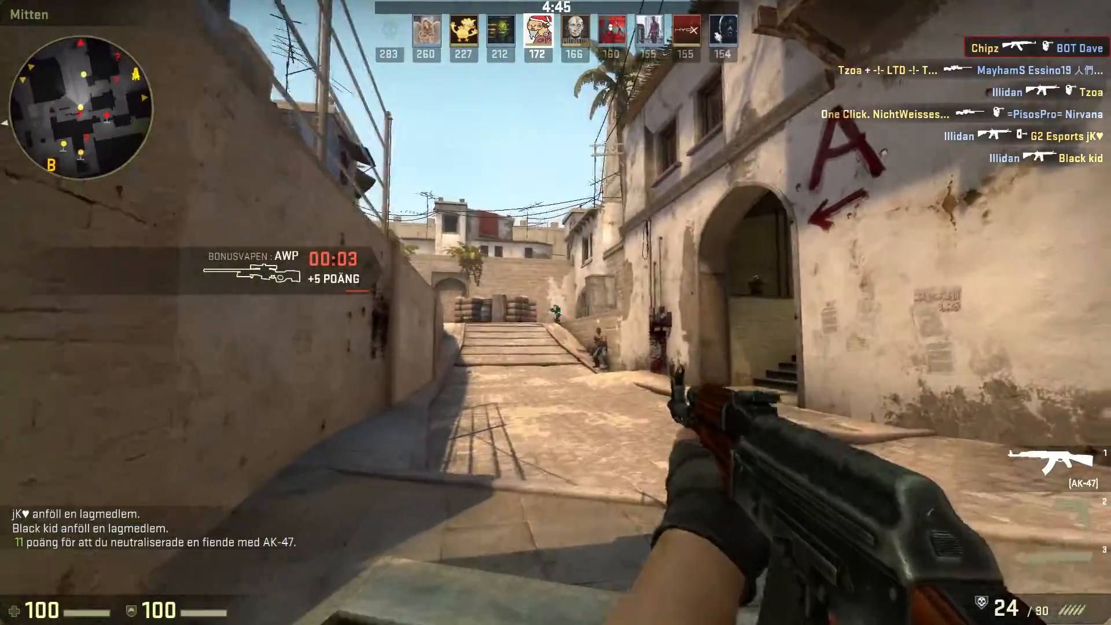
pyautogui.click(556, 312)
pyautogui.click(556, 313)
pyautogui.click(556, 312)
pyautogui.click(556, 312)
pyautogui.click(556, 312)
pyautogui.click(556, 312)
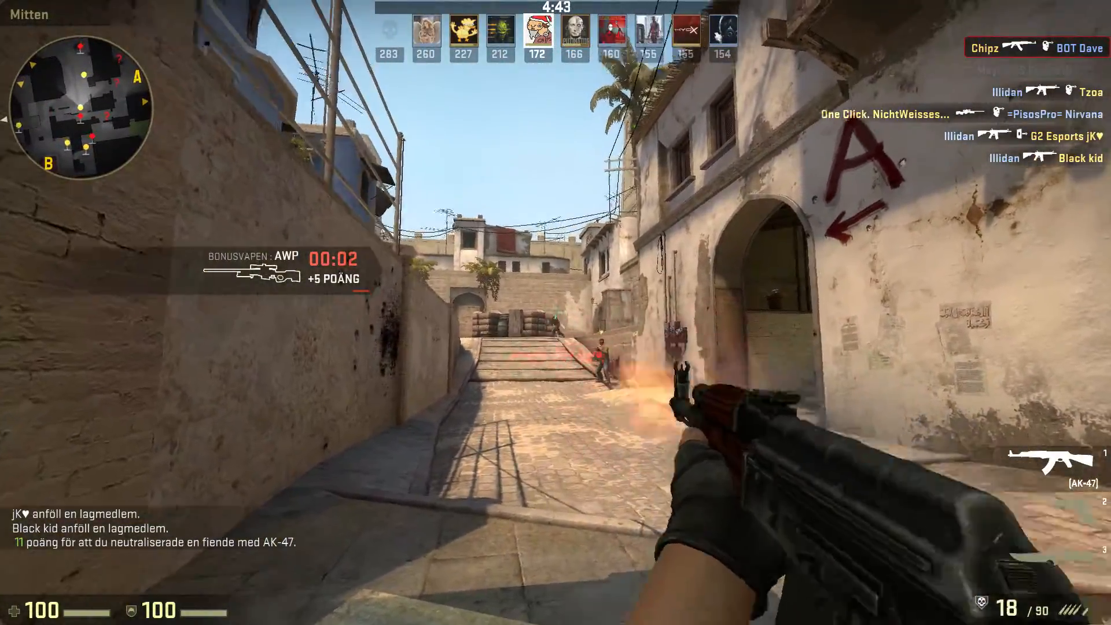
pyautogui.click(556, 312)
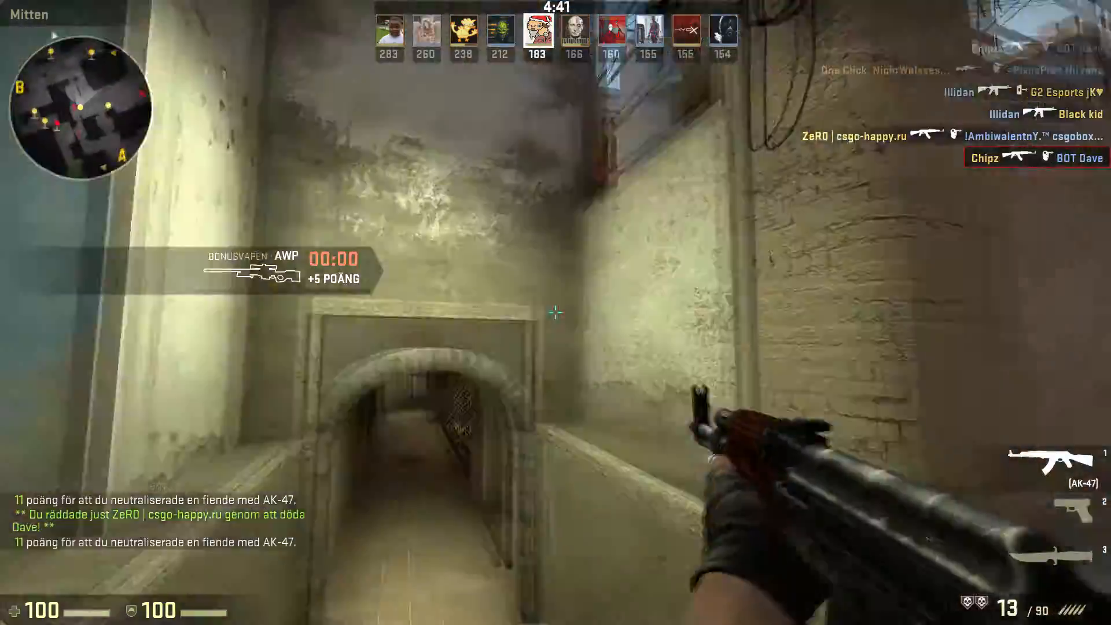